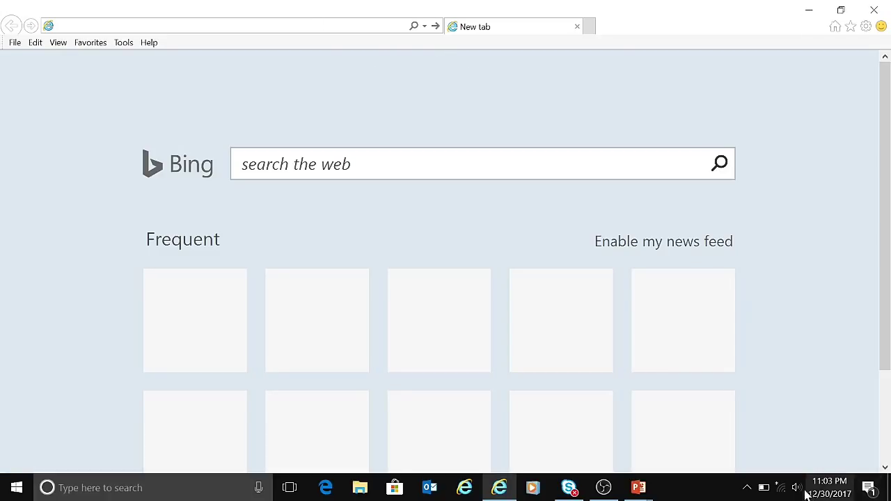
- Join the BTWifiExtndr-CT9 network with its security key and allow the PC to be discoverable
{"action": "left_click", "coordinate": [783, 487]}
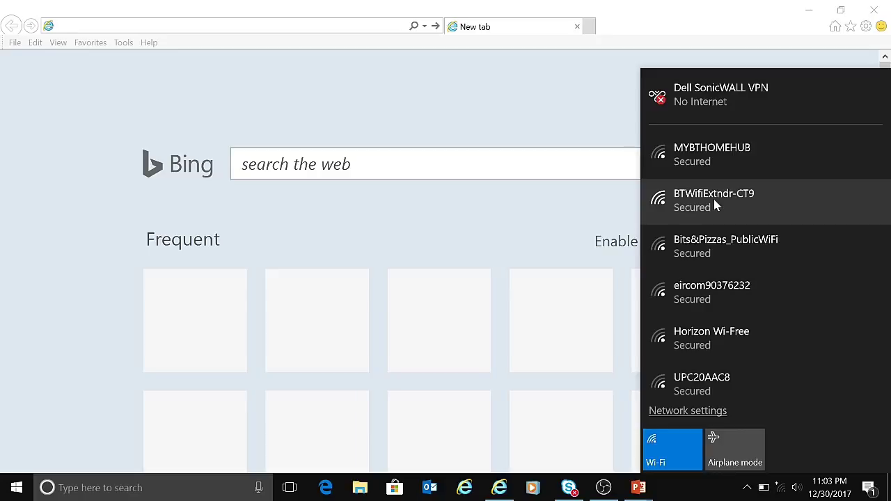
{"action": "left_click", "coordinate": [716, 203]}
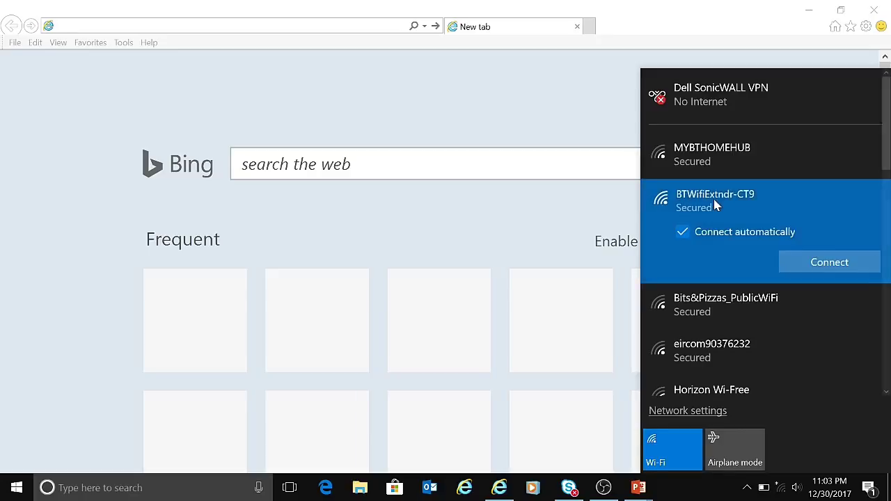
{"action": "left_click", "coordinate": [805, 266]}
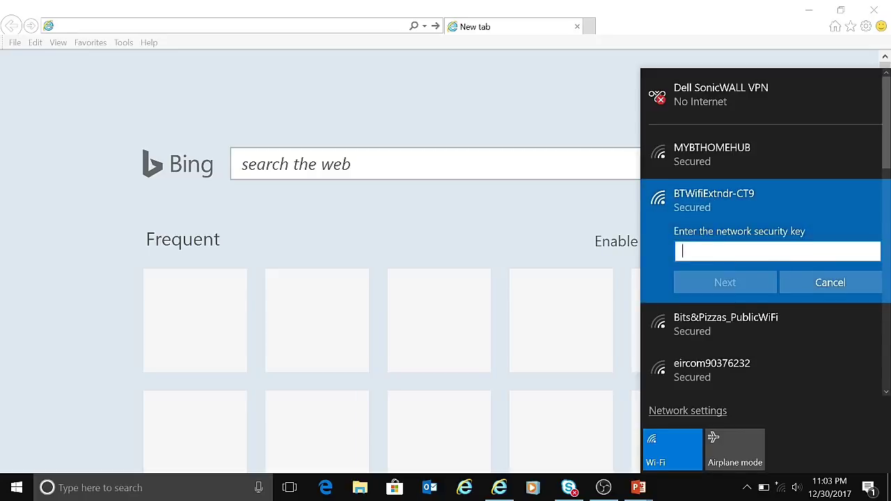
{"action": "type", "text": "••"}
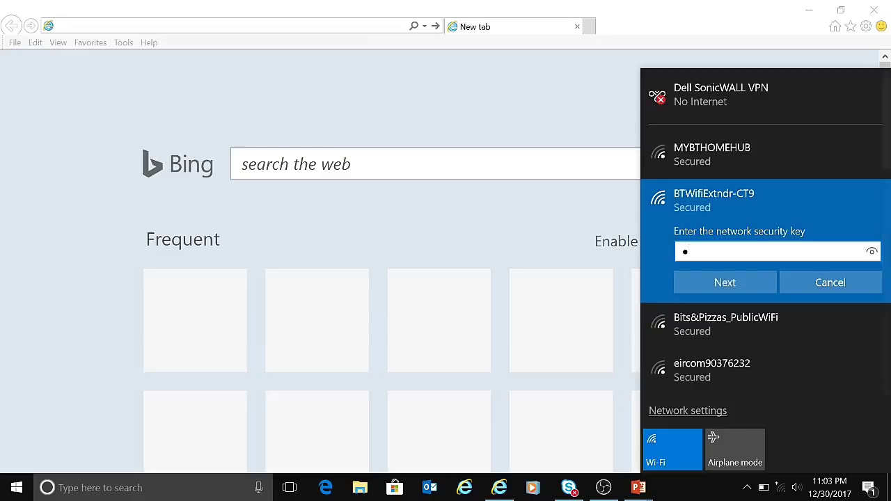
{"action": "type", "text": "••"}
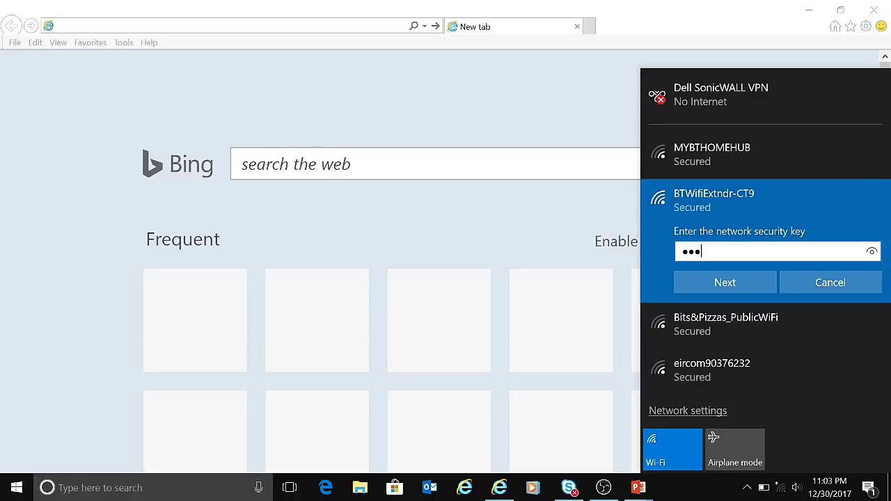
{"action": "type", "text": "••••••"}
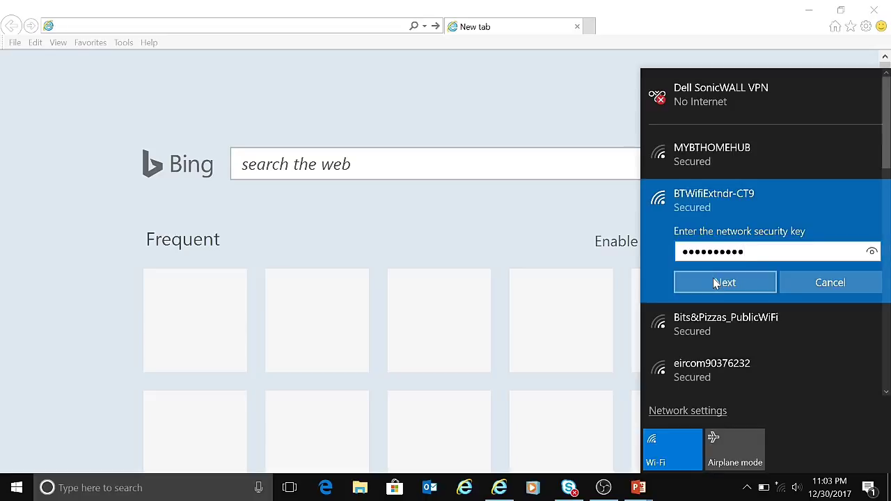
{"action": "left_click", "coordinate": [714, 281]}
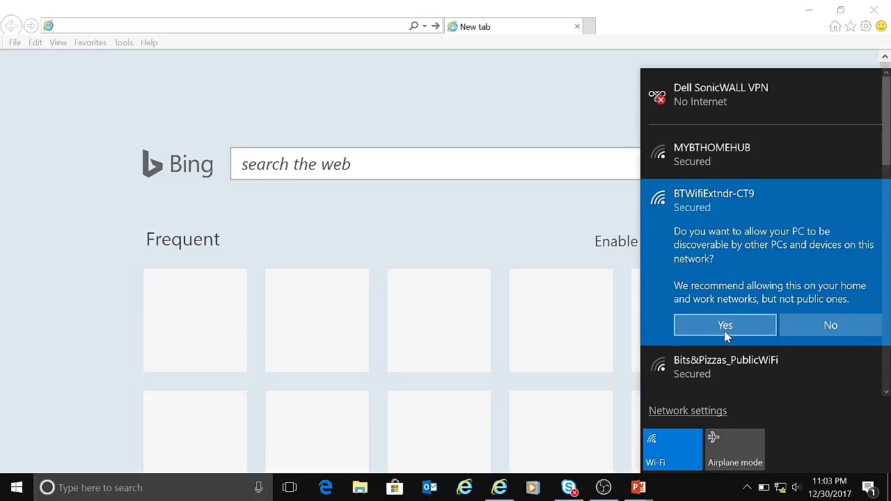
{"action": "left_click", "coordinate": [725, 330]}
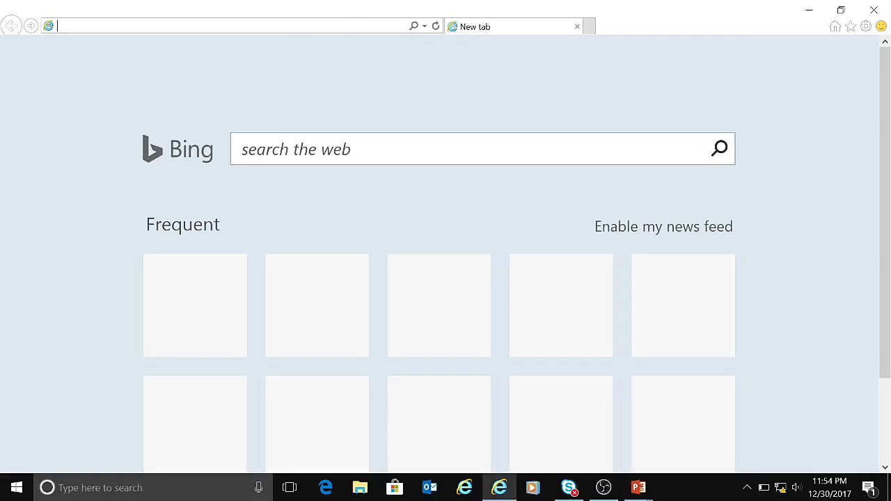
- Go to 192.168.1.1 and log in to the extender portal with the admin password
{"action": "type", "text": "192"}
{"action": "key", "text": "Down"}
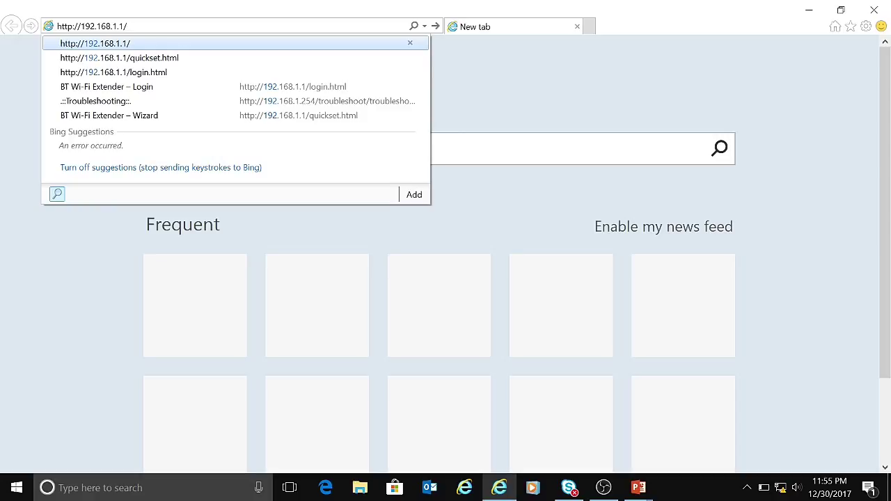
{"action": "key", "text": "Return"}
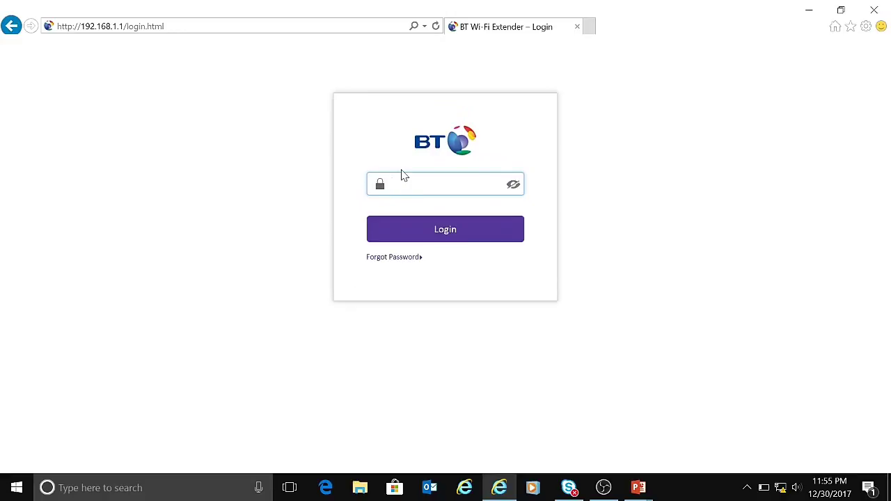
{"action": "type", "text": "********"}
{"action": "left_click", "coordinate": [437, 237]}
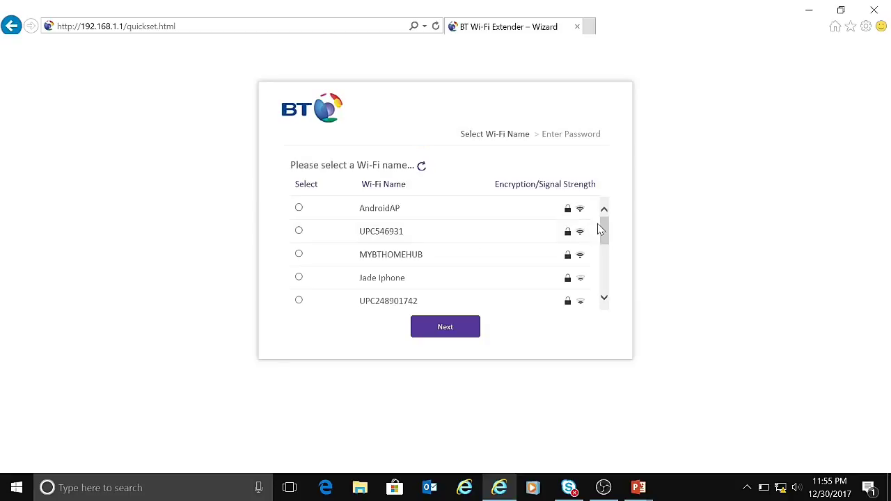
- Choose MYBTHOMEHUB as the network to extend and proceed to the password step
{"action": "left_click", "coordinate": [299, 255]}
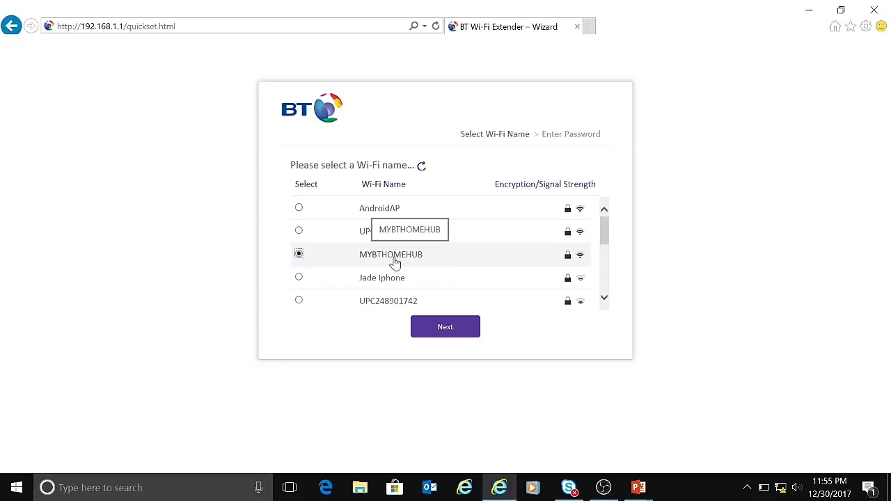
{"action": "left_click", "coordinate": [446, 327]}
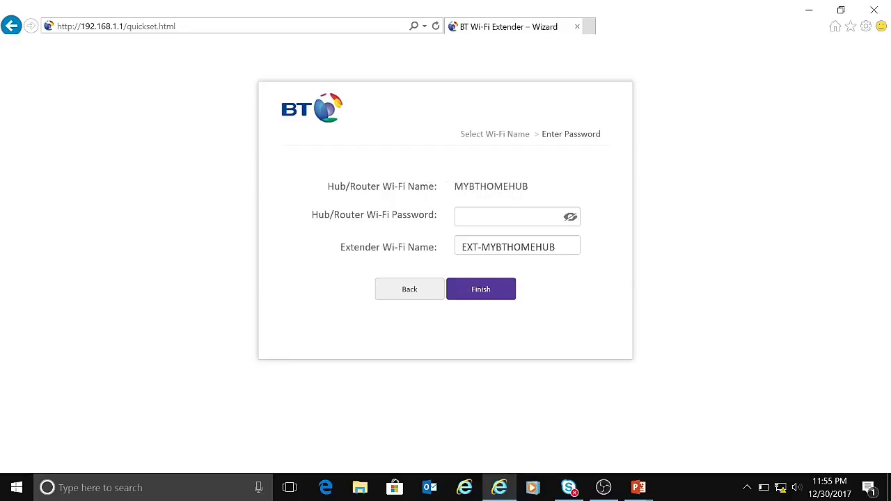
- Enter the MYBTHOMEHUB hub password, correcting a typo, and finish extending it as EXT-MYBTHOMEHUB
{"action": "left_click", "coordinate": [511, 216]}
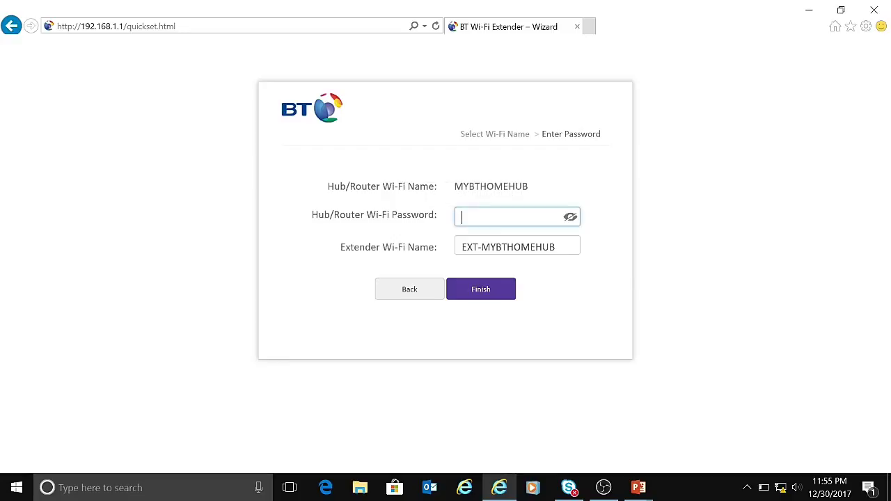
{"action": "type", "text": "•••"}
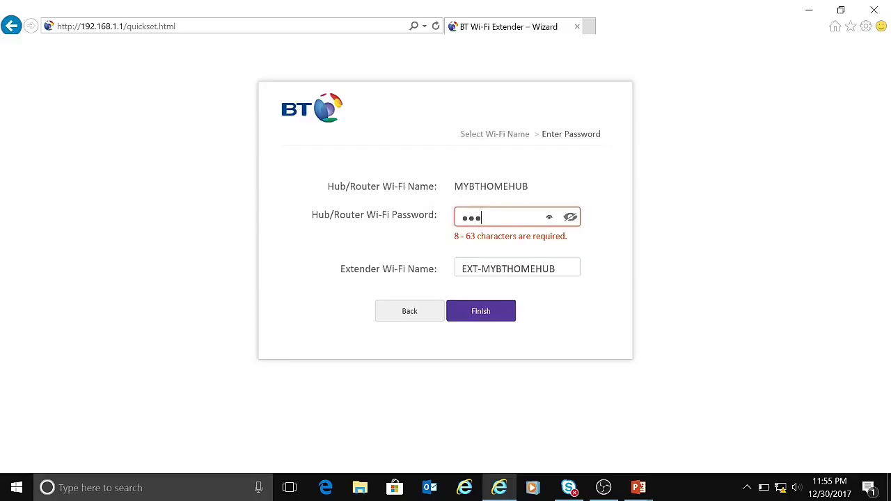
{"action": "type", "text": "••••••"}
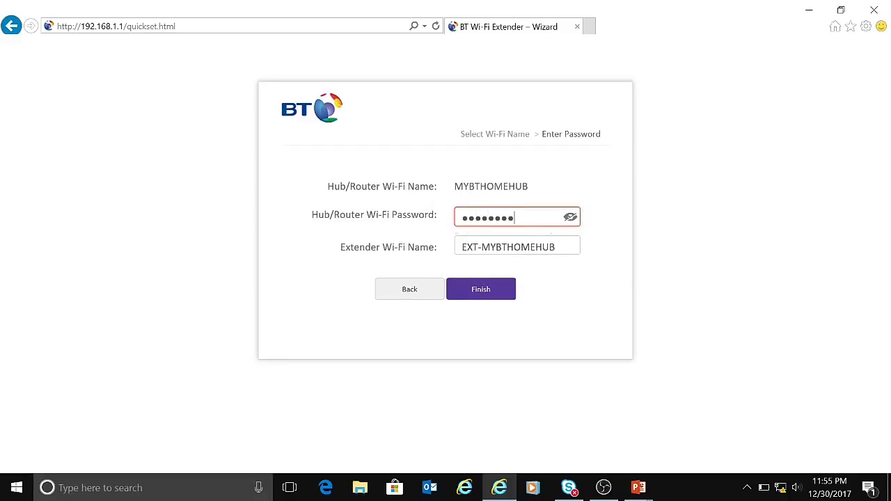
{"action": "key", "text": "BackSpace"}
{"action": "key", "text": "BackSpace"}
{"action": "key", "text": "BackSpace"}
{"action": "key", "text": "BackSpace"}
{"action": "key", "text": "BackSpace"}
{"action": "key", "text": "BackSpace"}
{"action": "key", "text": "BackSpace"}
{"action": "key", "text": "BackSpace"}
{"action": "key", "text": "BackSpace"}
{"action": "type", "text": "•••••"}
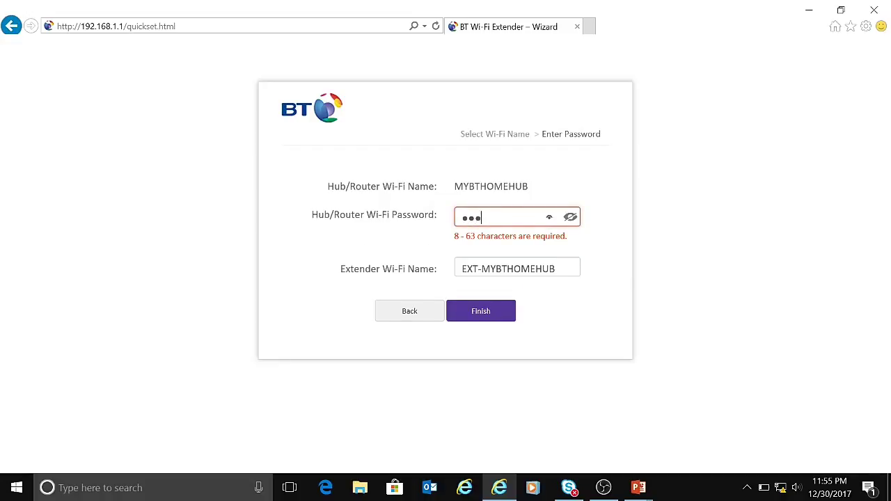
{"action": "type", "text": "••••••••"}
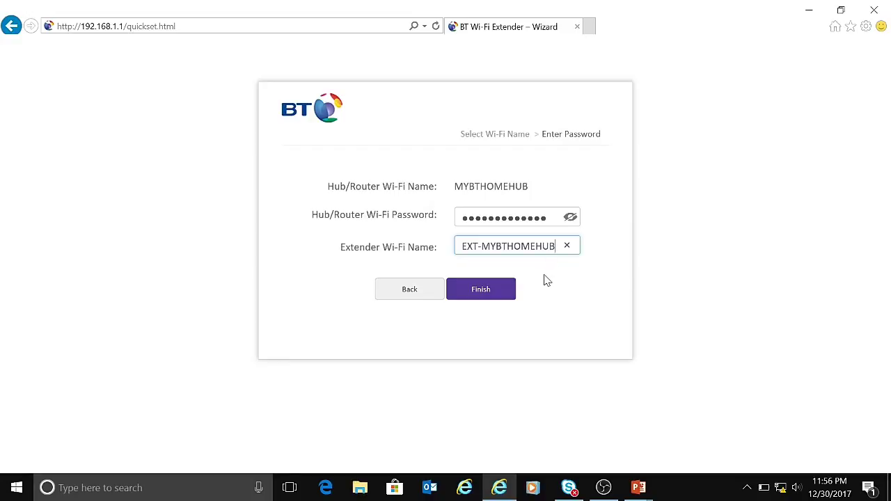
{"action": "left_click", "coordinate": [482, 291]}
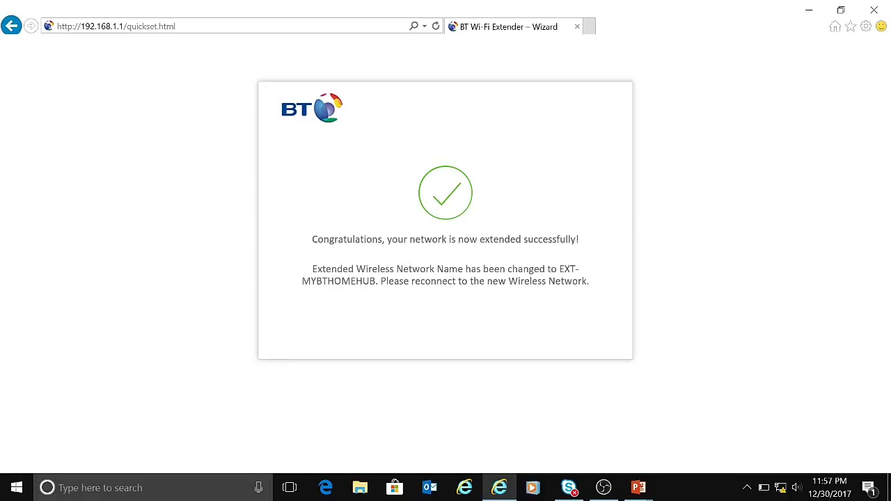
- After the success message appears, bring up the Windows list of available Wi-Fi networks
{"action": "left_click", "coordinate": [782, 489]}
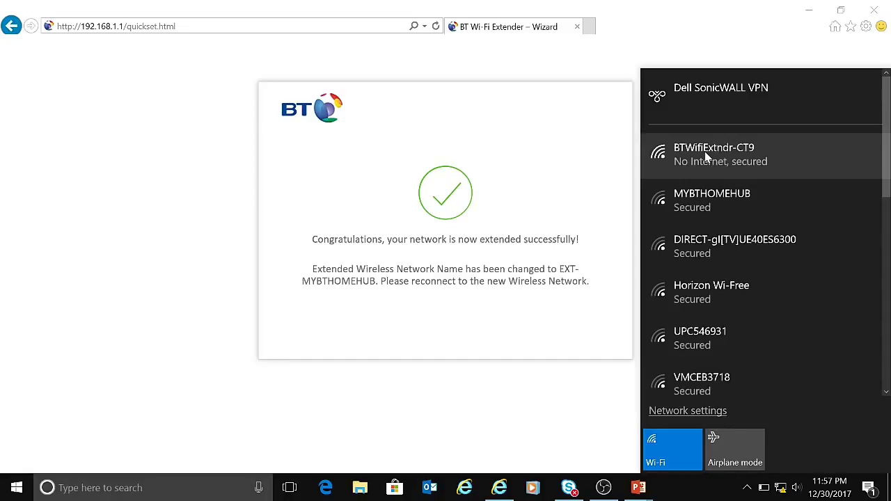
- Restart Wi-Fi by turning it off and back on from the network flyout
{"action": "left_click", "coordinate": [682, 453]}
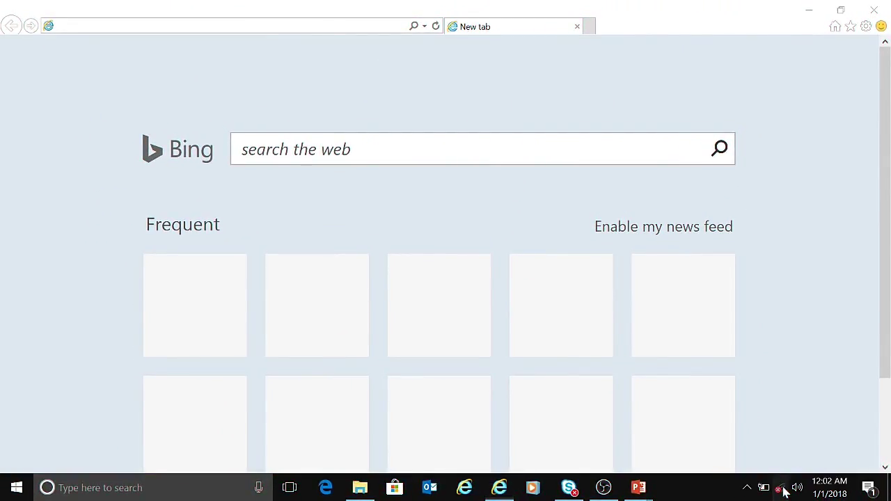
{"action": "left_click", "coordinate": [780, 489]}
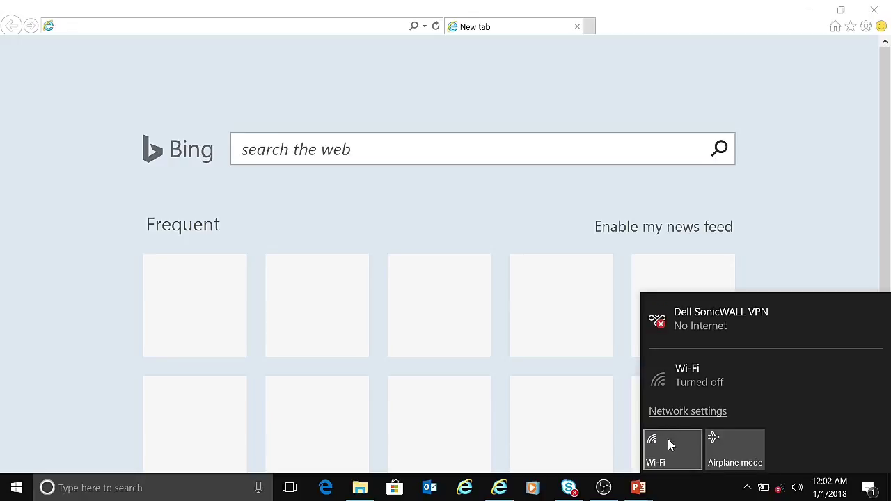
{"action": "left_click", "coordinate": [667, 440]}
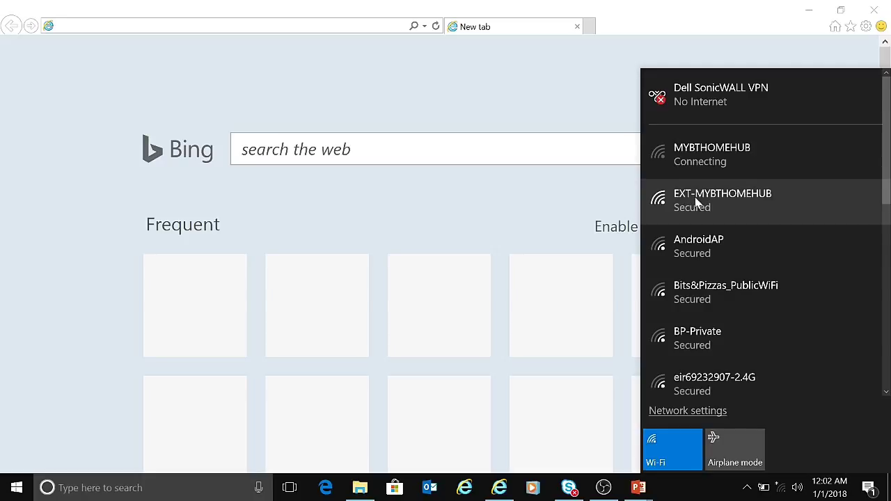
- Join EXT-MYBTHOMEHUB with its security key and allow the PC to be discoverable
{"action": "left_click", "coordinate": [744, 201]}
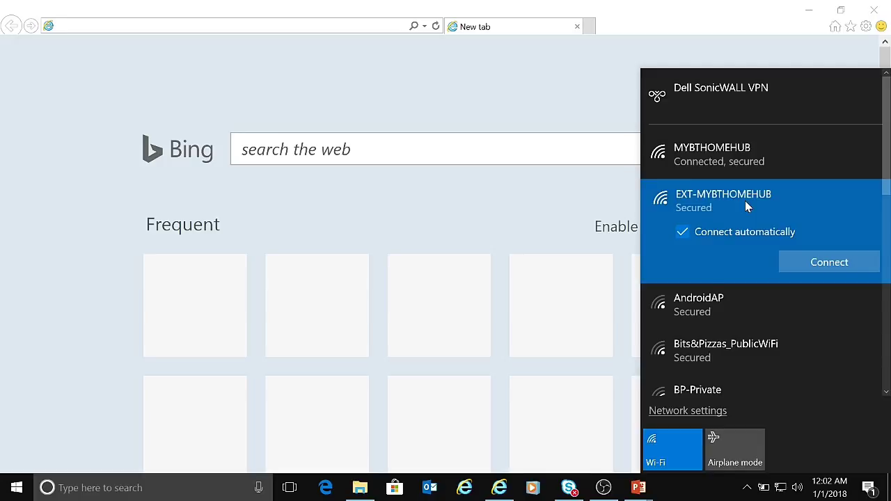
{"action": "left_click", "coordinate": [829, 261]}
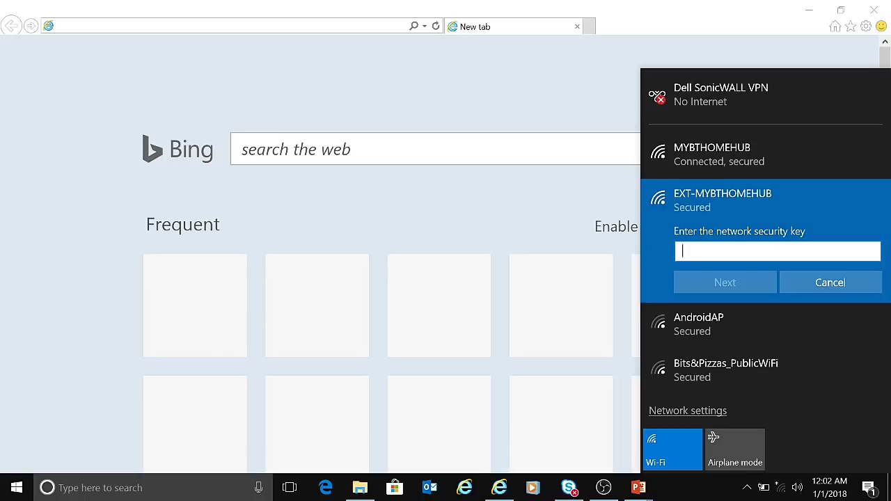
{"action": "type", "text": "••••••••••••"}
{"action": "left_click", "coordinate": [734, 291]}
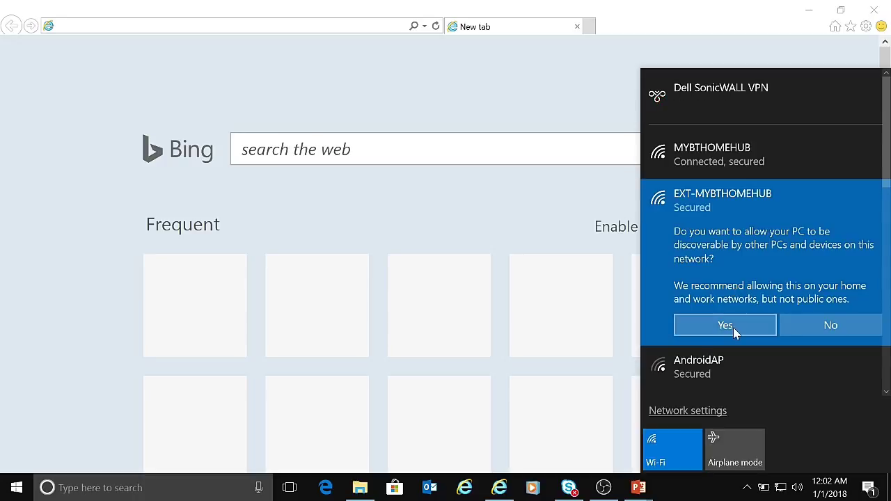
{"action": "left_click", "coordinate": [733, 326]}
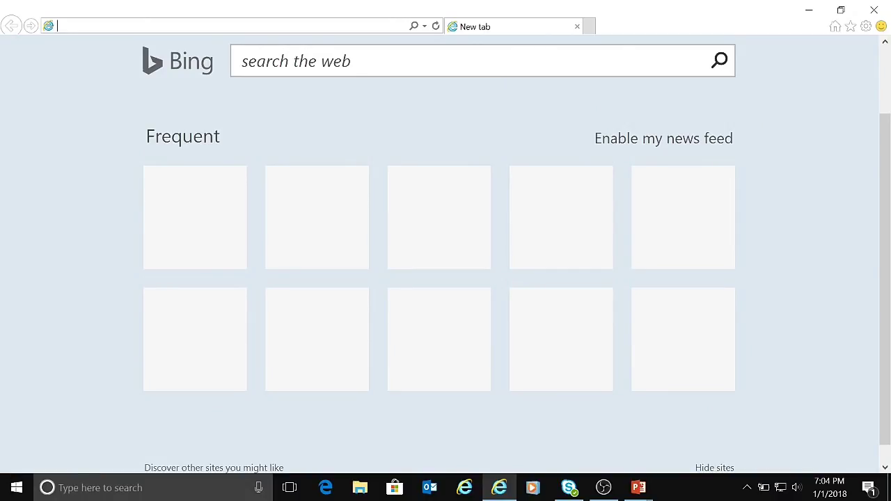
{"action": "left_click", "coordinate": [237, 27]}
{"action": "type", "text": "bing"}
{"action": "key", "text": "Down"}
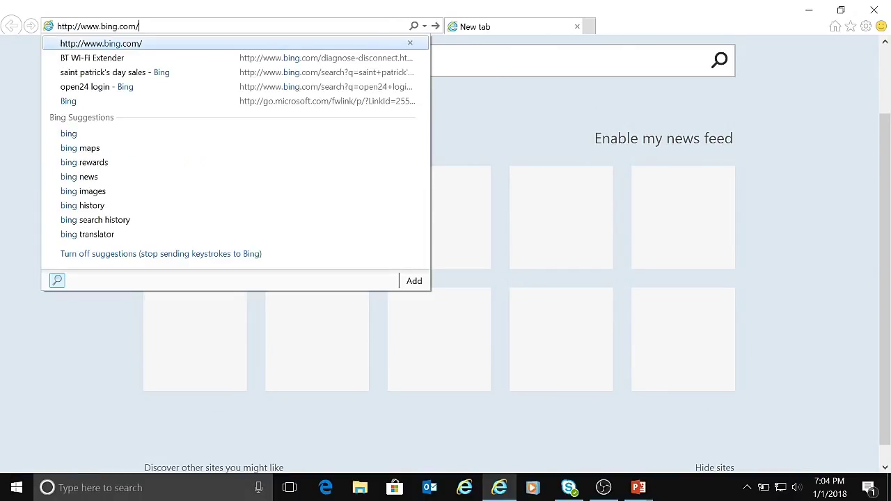
{"action": "key", "text": "Return"}
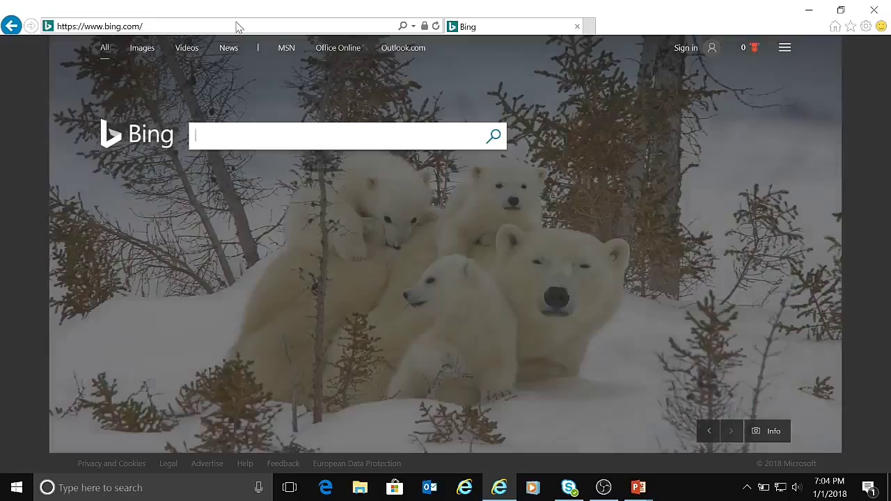